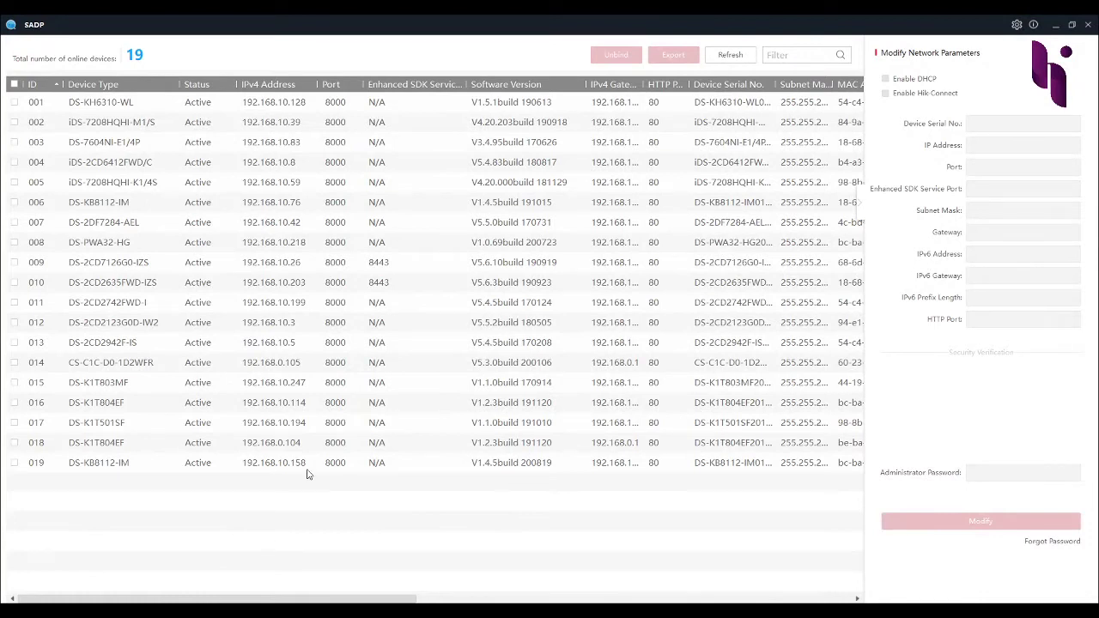
# Step: Locate the DS-KB8112-IM door station at 192.168.10.158 in the list of online devices
pyautogui.click(350, 384)
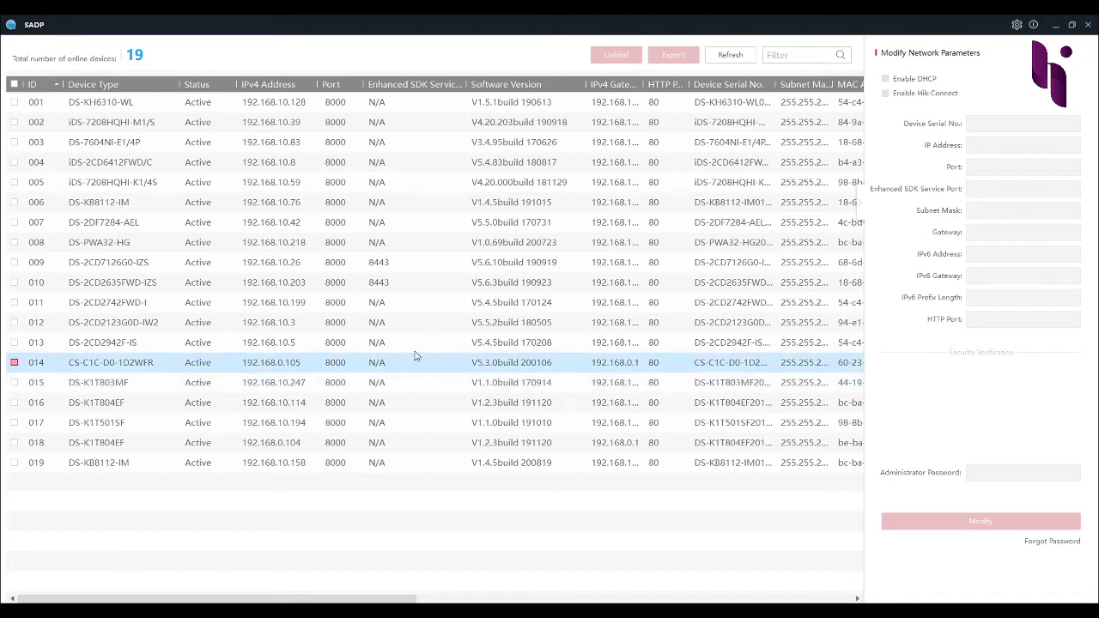
pyautogui.click(253, 169)
pyautogui.click(222, 125)
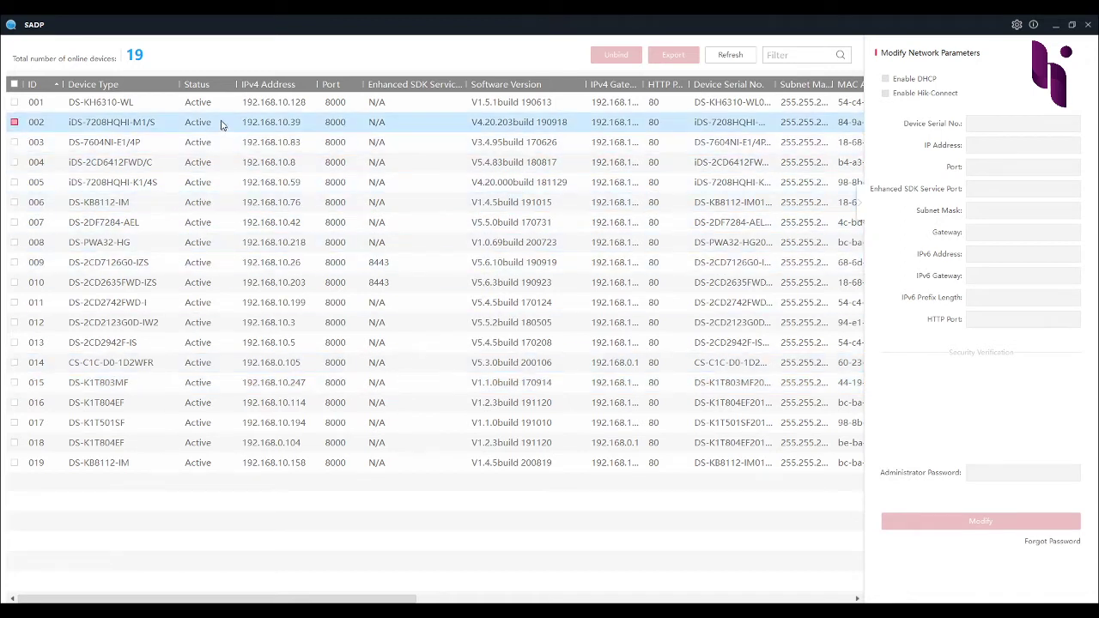
pyautogui.moveTo(217, 125); pyautogui.dragTo(120, 474)
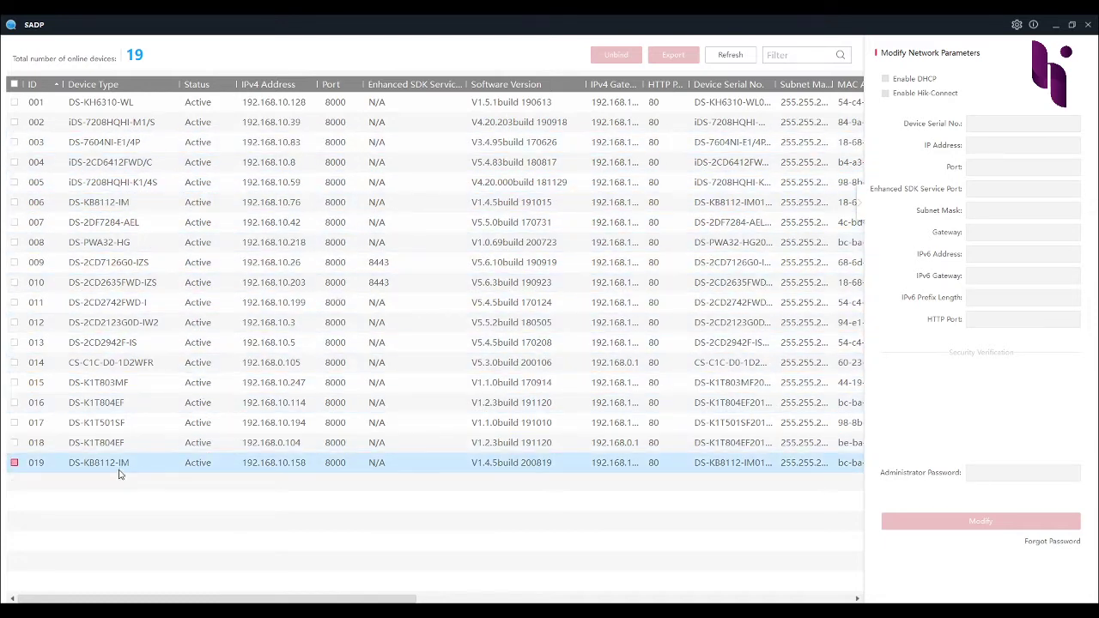
pyautogui.click(14, 465)
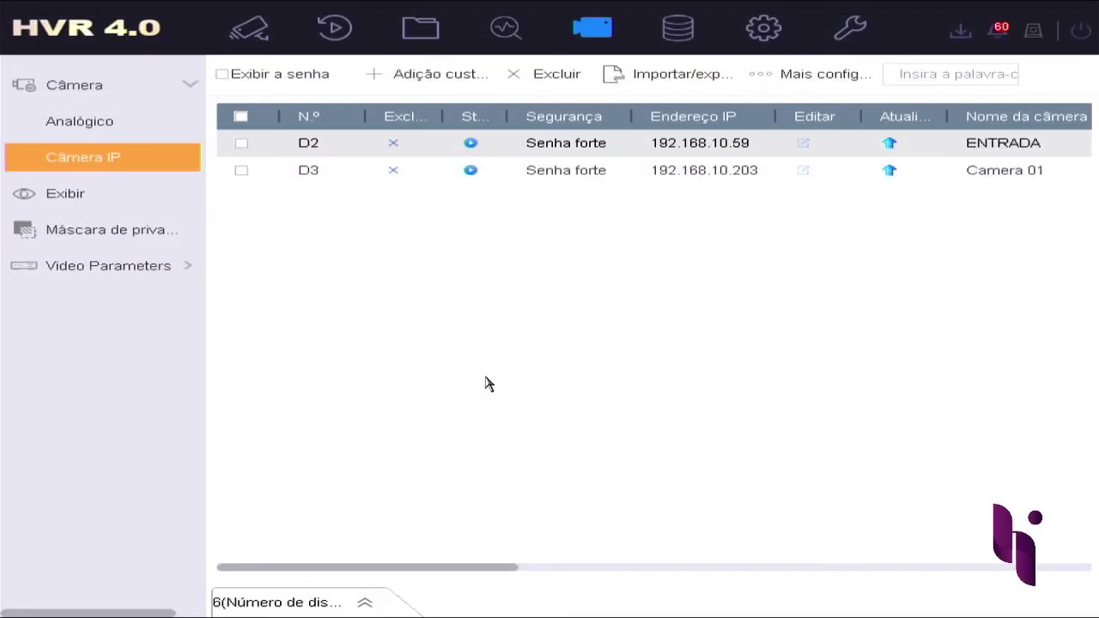
# Step: Switch to the HVR recorder's live view and show all channels in the multi-camera grid
pyautogui.click(249, 30)
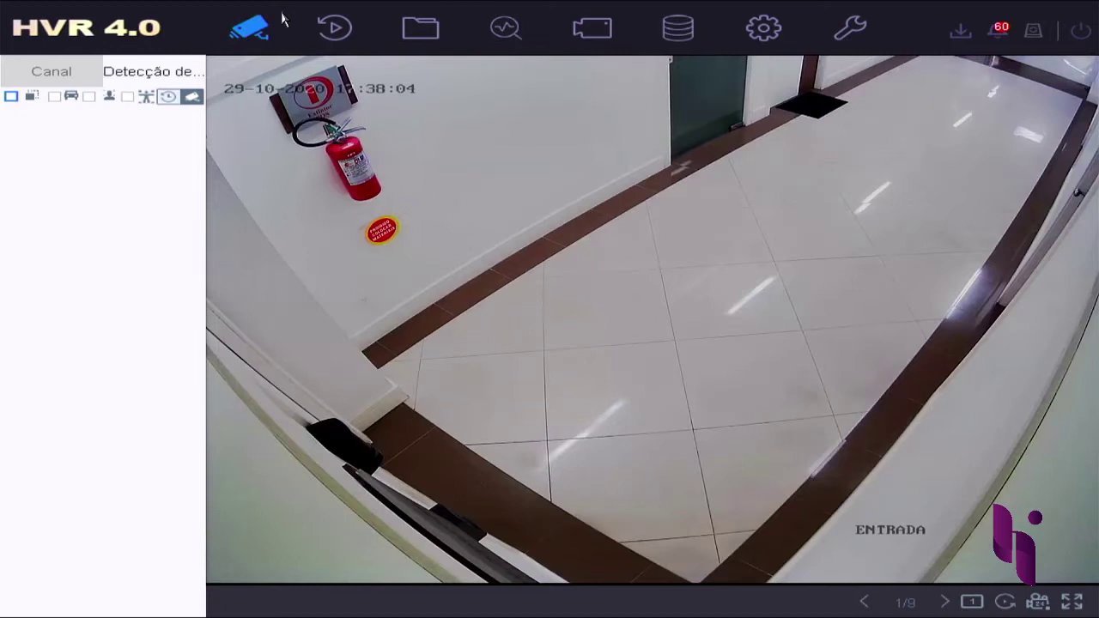
pyautogui.doubleClick(348, 209)
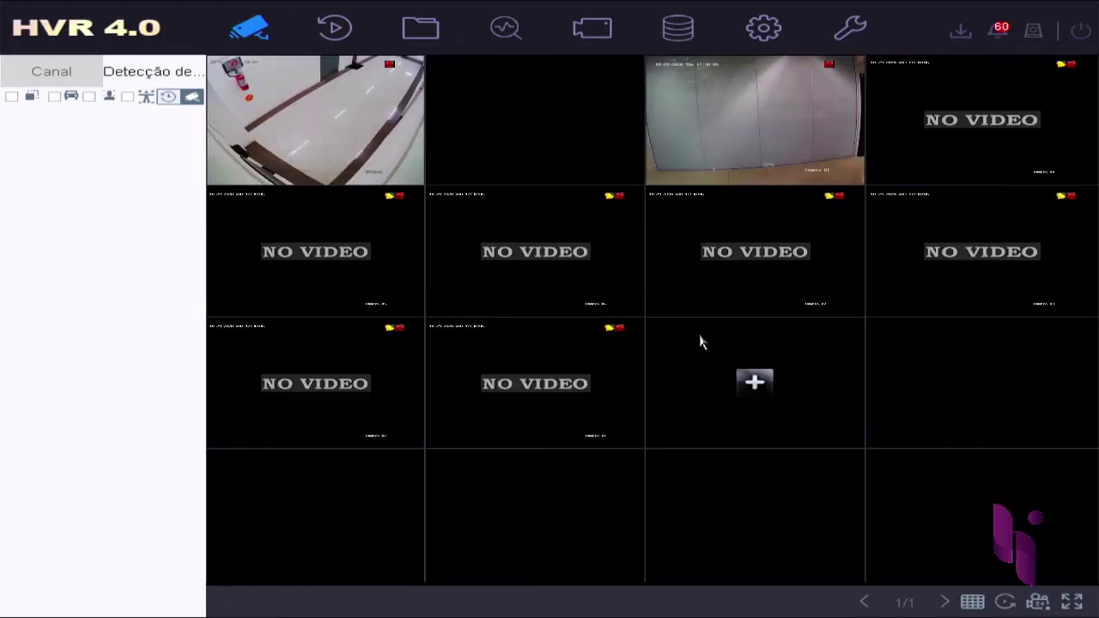
pyautogui.moveTo(373, 240)
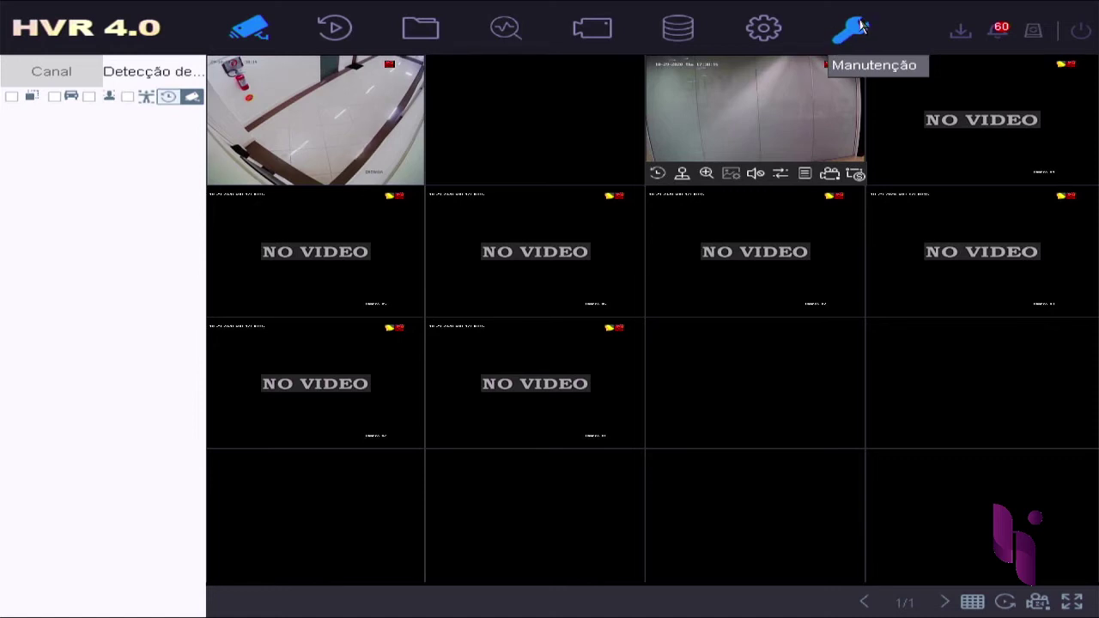
# Step: Open the recorder's IP camera list and examine the online devices that have not been added
pyautogui.click(605, 37)
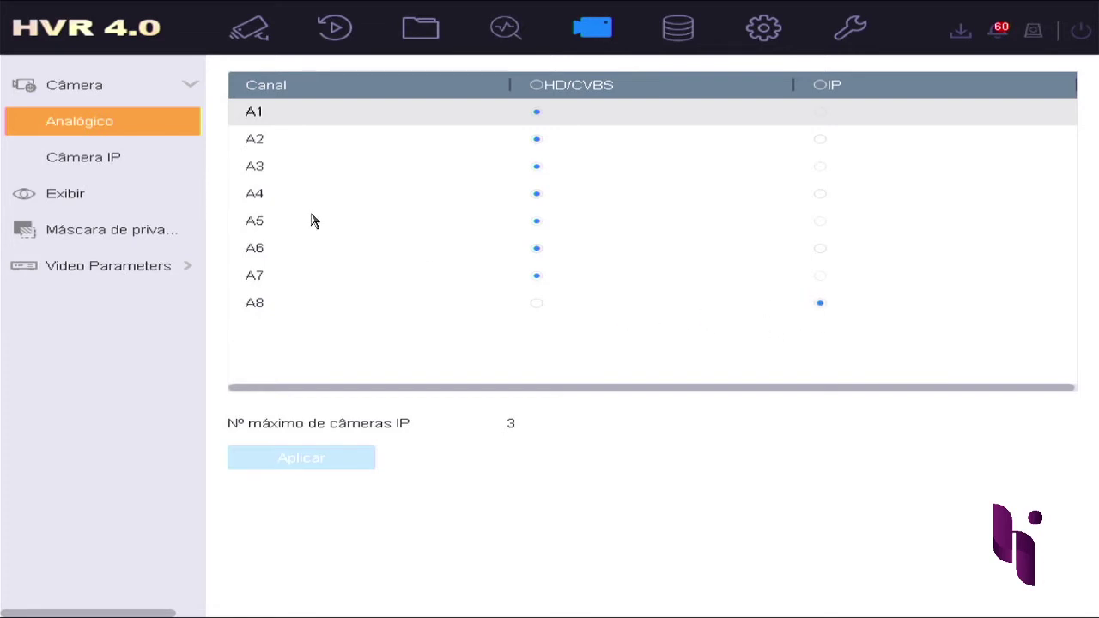
pyautogui.click(109, 165)
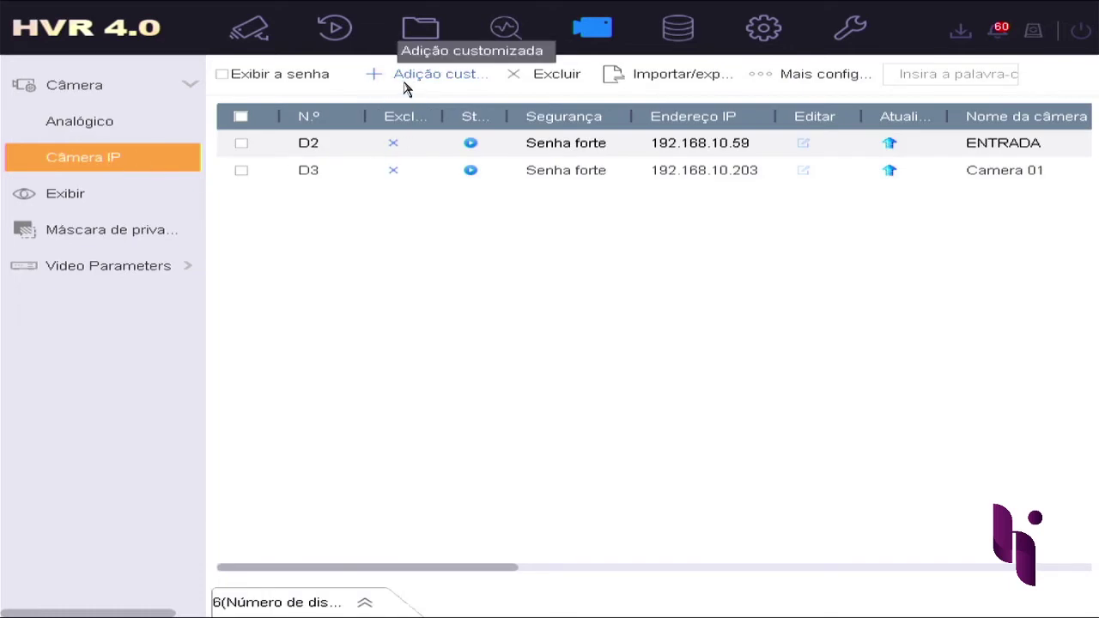
pyautogui.click(367, 601)
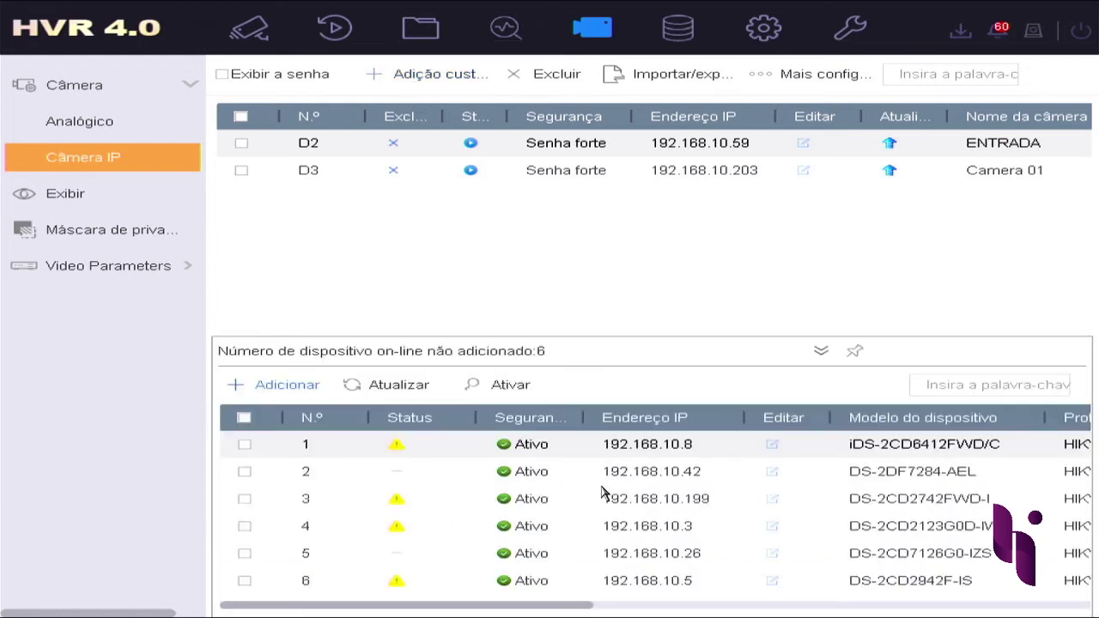
pyautogui.click(691, 609)
pyautogui.moveTo(661, 611); pyautogui.dragTo(366, 611)
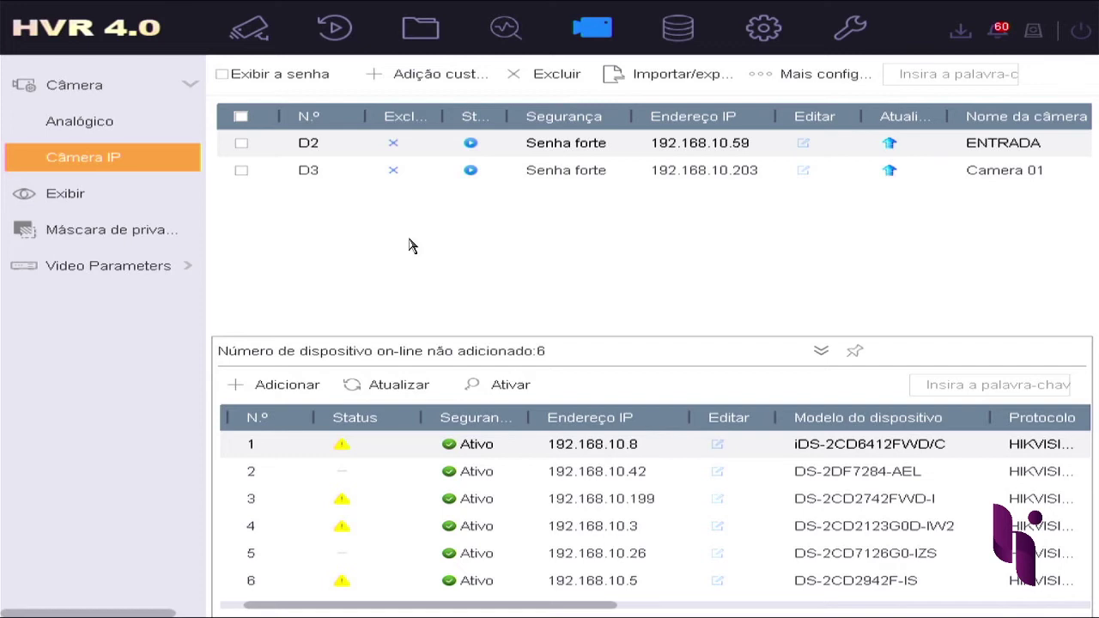
# Step: Start a custom IP camera addition and set the camera address to 192.168.10.158
pyautogui.click(424, 76)
pyautogui.click(607, 277)
pyautogui.click(634, 284)
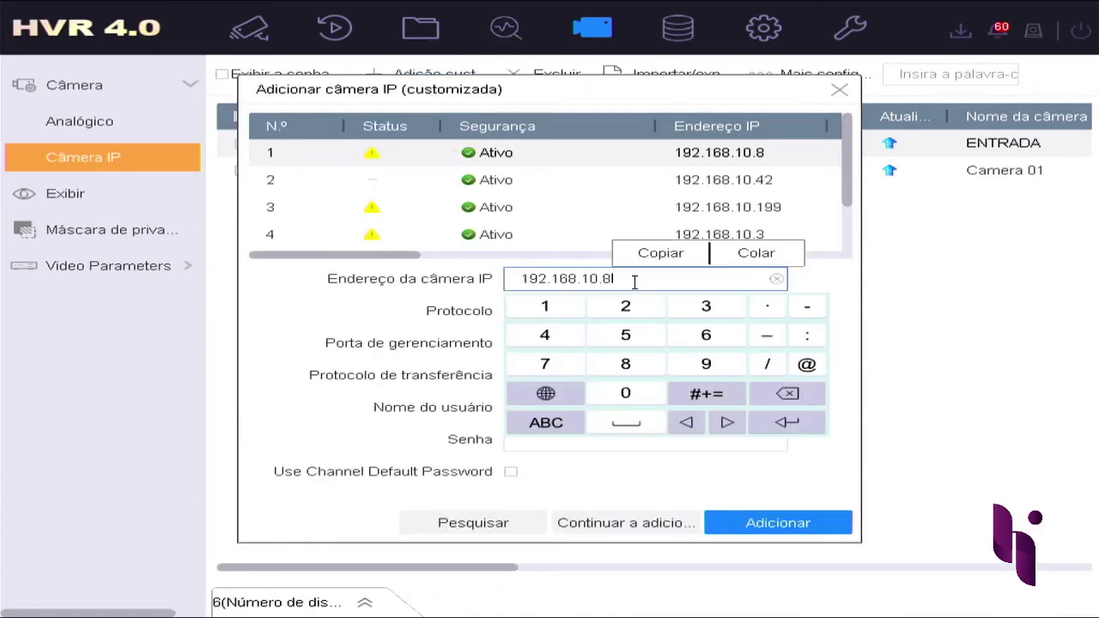
pyautogui.click(787, 393)
pyautogui.click(544, 307)
pyautogui.click(626, 335)
pyautogui.click(625, 364)
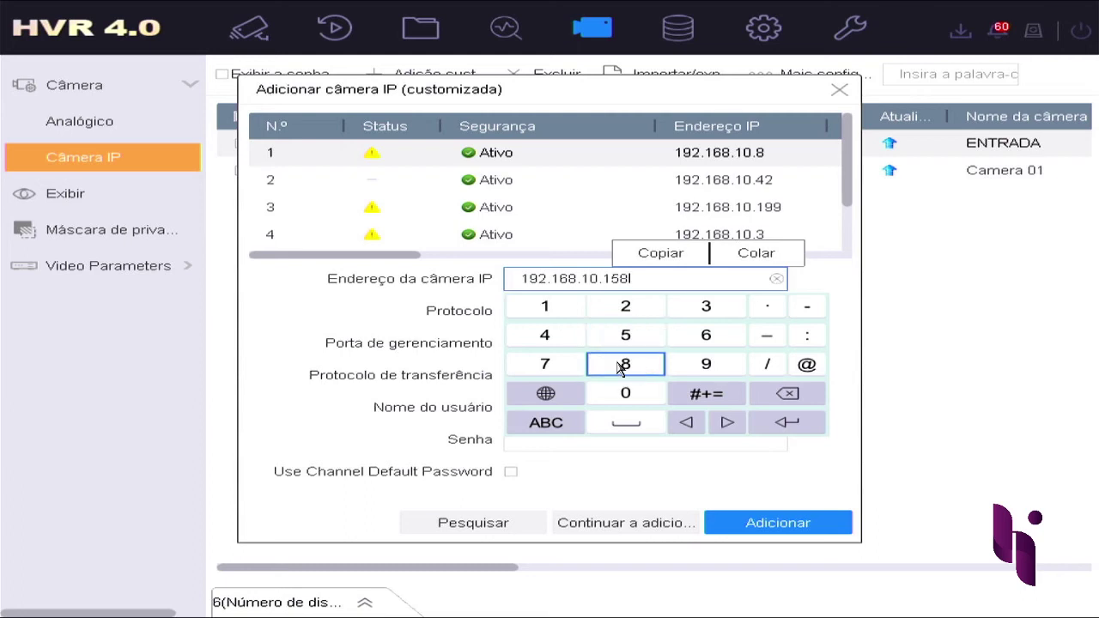
# Step: Enter the device password for the admin user and add the camera to the recorder
pyautogui.click(335, 322)
pyautogui.click(544, 407)
pyautogui.click(538, 437)
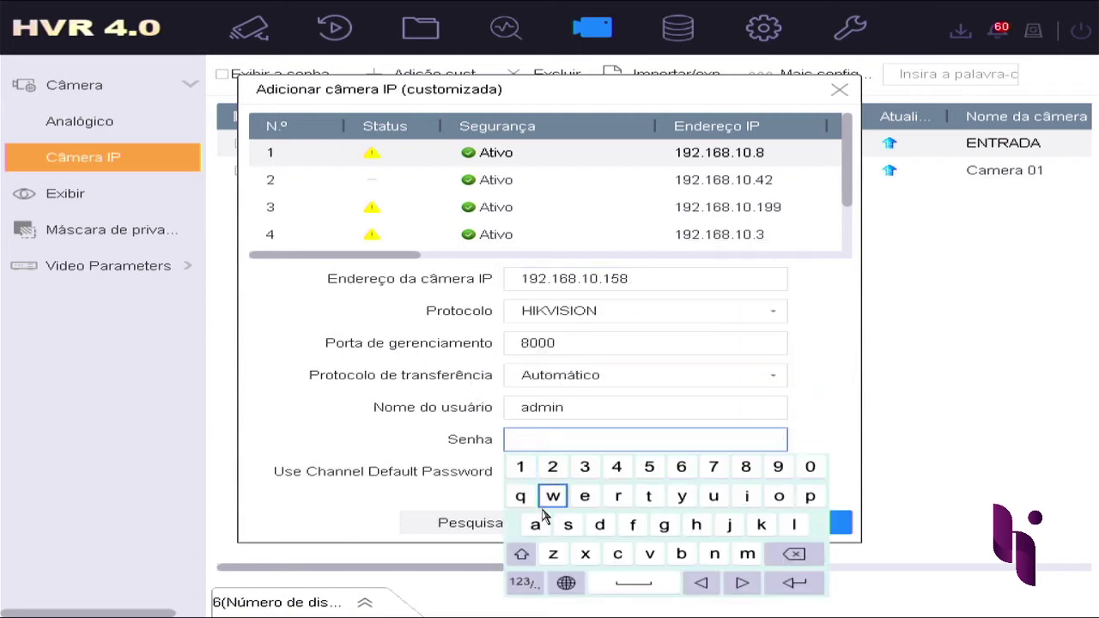
pyautogui.click(521, 554)
pyautogui.click(696, 525)
pyautogui.click(521, 554)
pyautogui.click(764, 525)
pyautogui.click(617, 497)
pyautogui.click(521, 467)
pyautogui.click(552, 467)
pyautogui.click(584, 466)
pyautogui.click(617, 466)
pyautogui.click(616, 466)
pyautogui.click(410, 432)
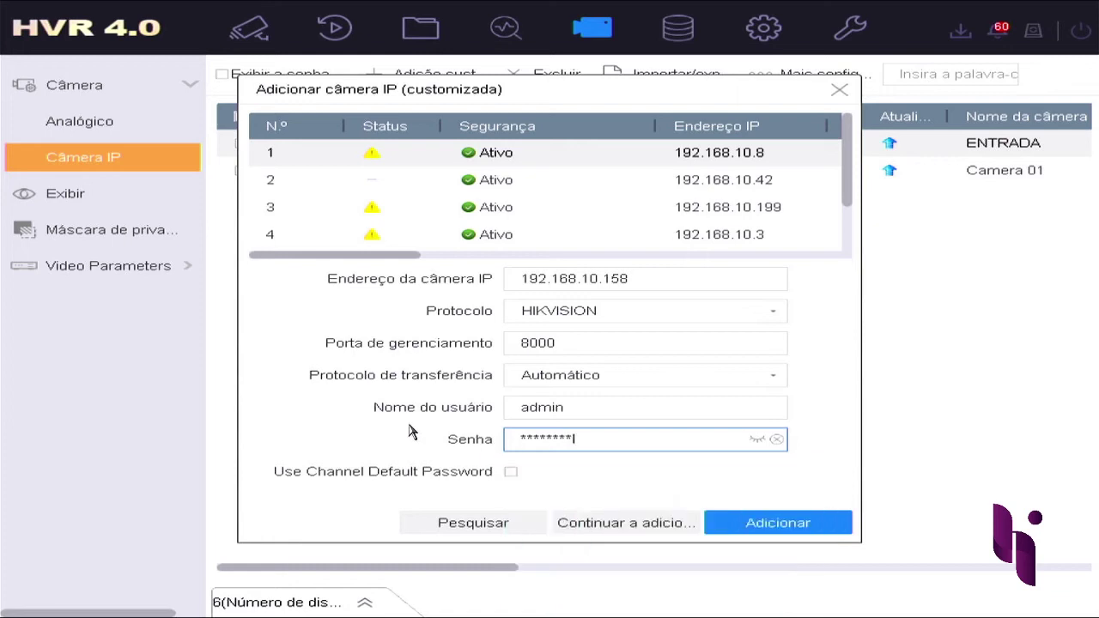
pyautogui.click(744, 530)
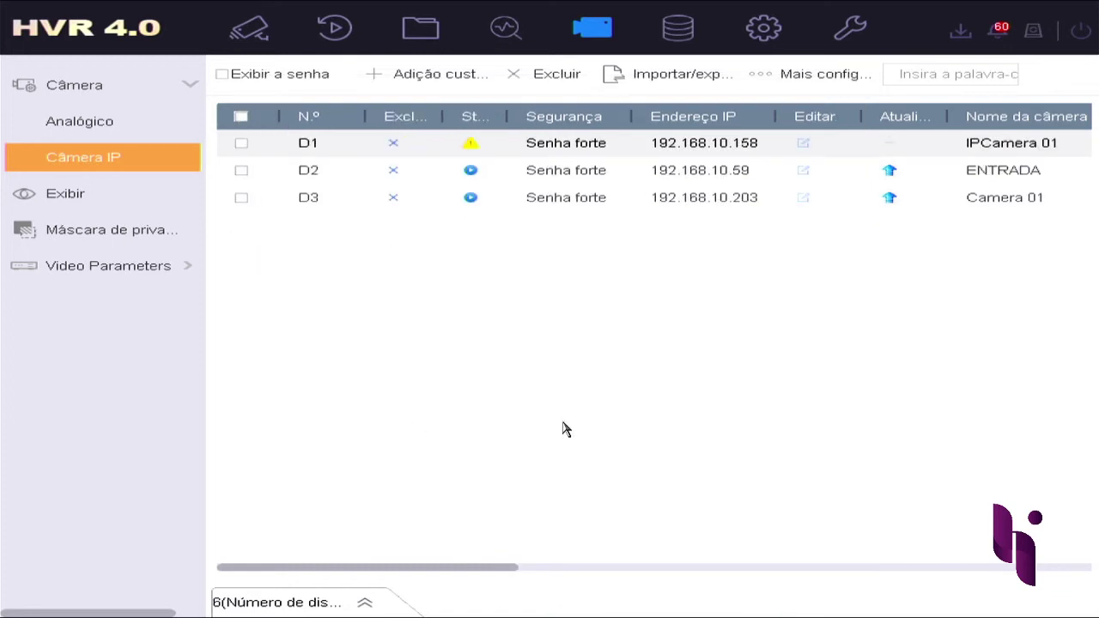
# Step: Preview the newly added D1 camera from the list and view its channel enlarged in live view
pyautogui.click(472, 145)
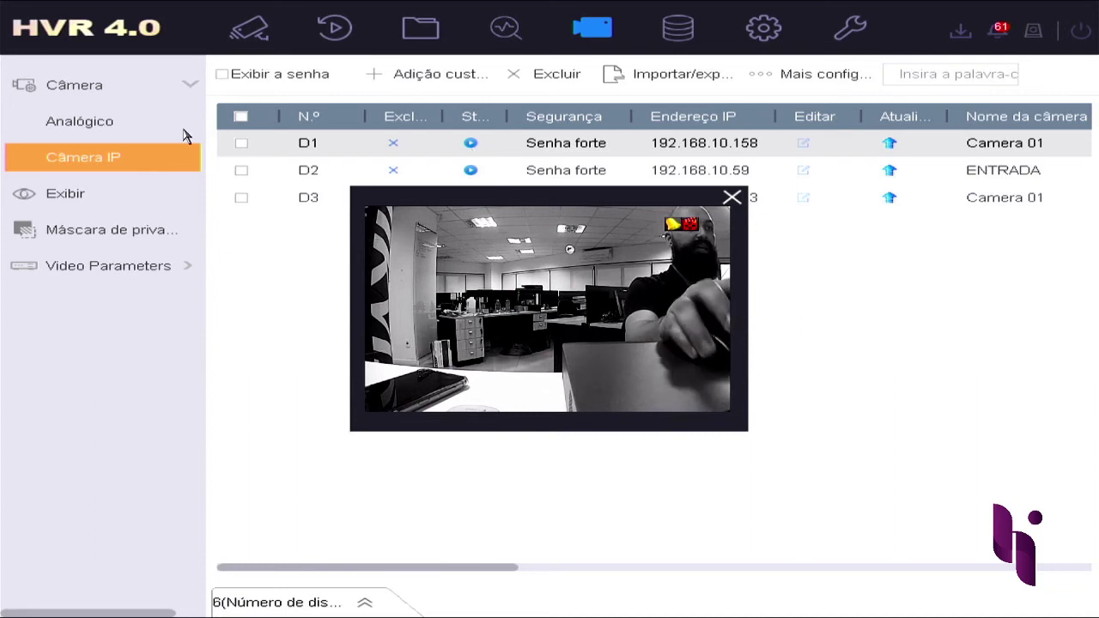
pyautogui.click(308, 294)
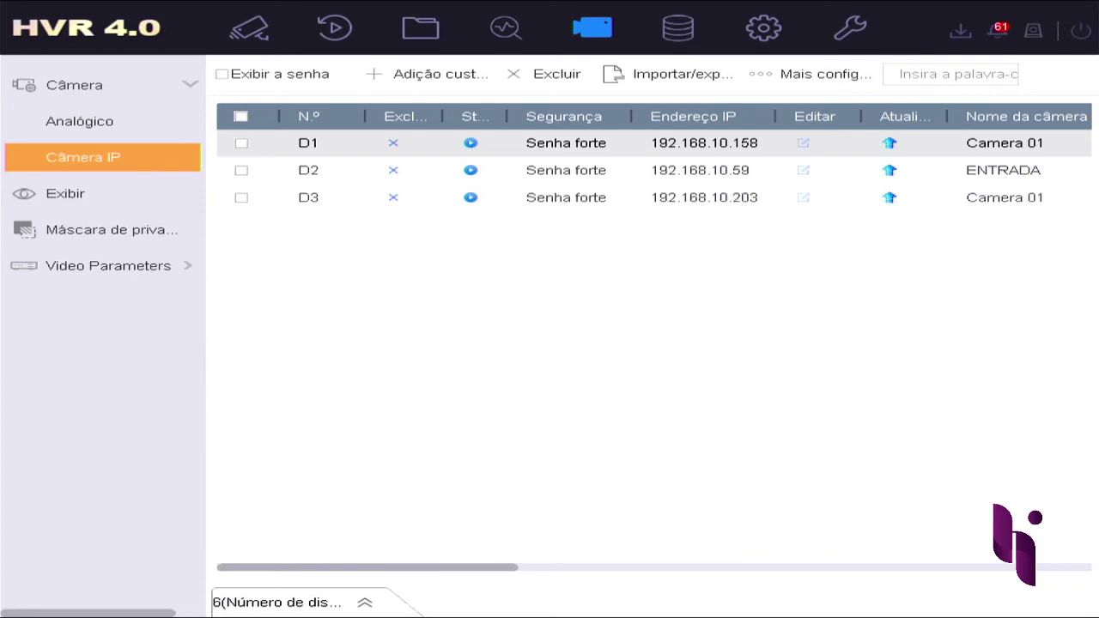
pyautogui.click(253, 33)
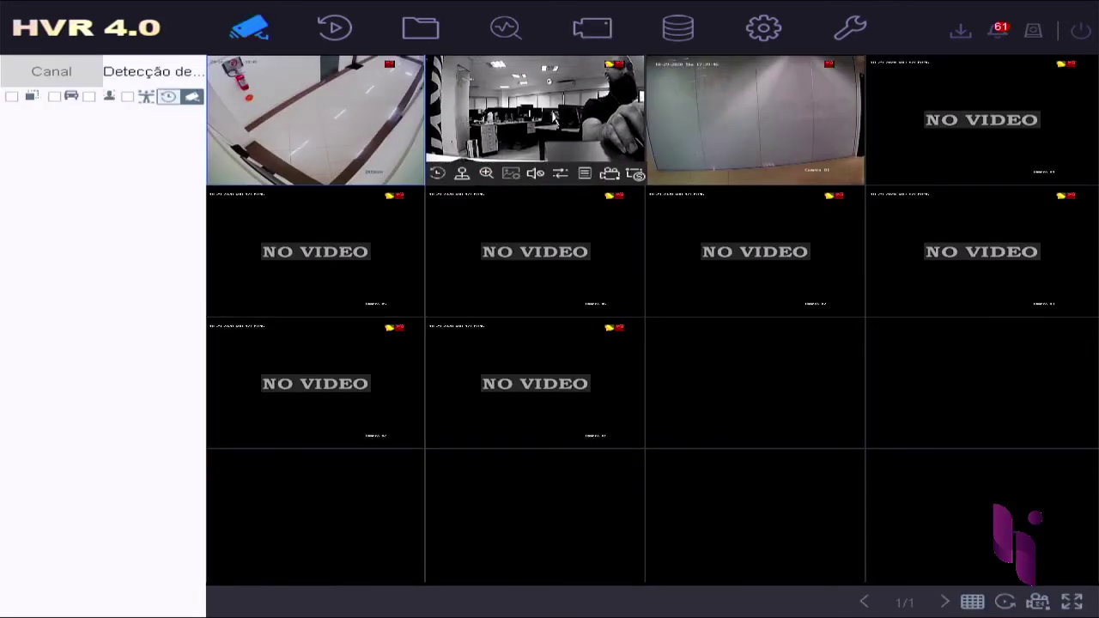
pyautogui.doubleClick(554, 119)
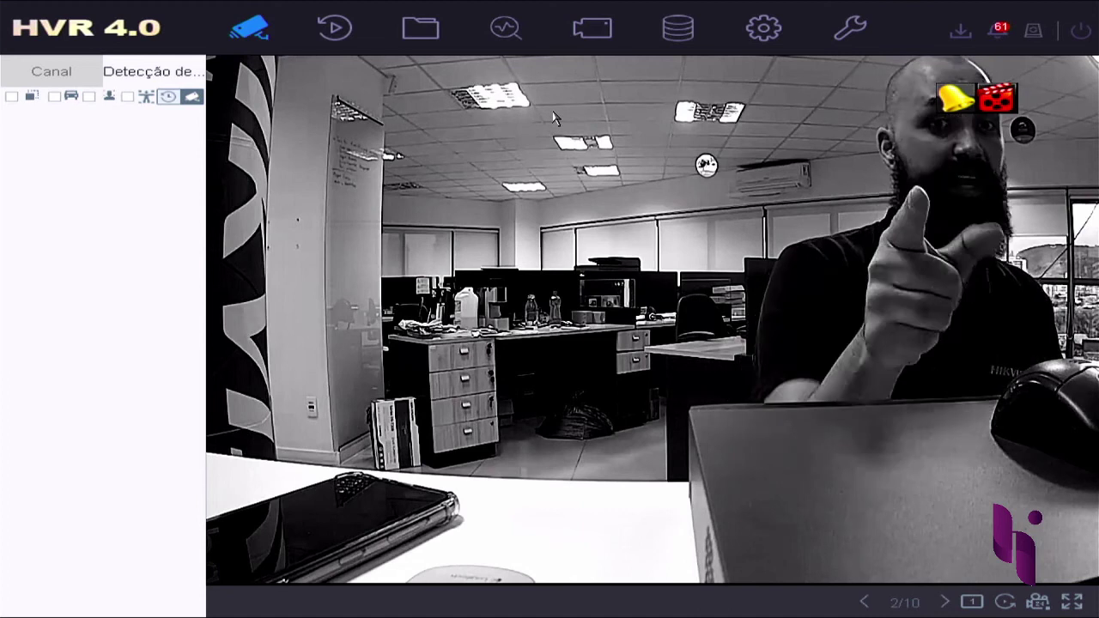
pyautogui.click(683, 107)
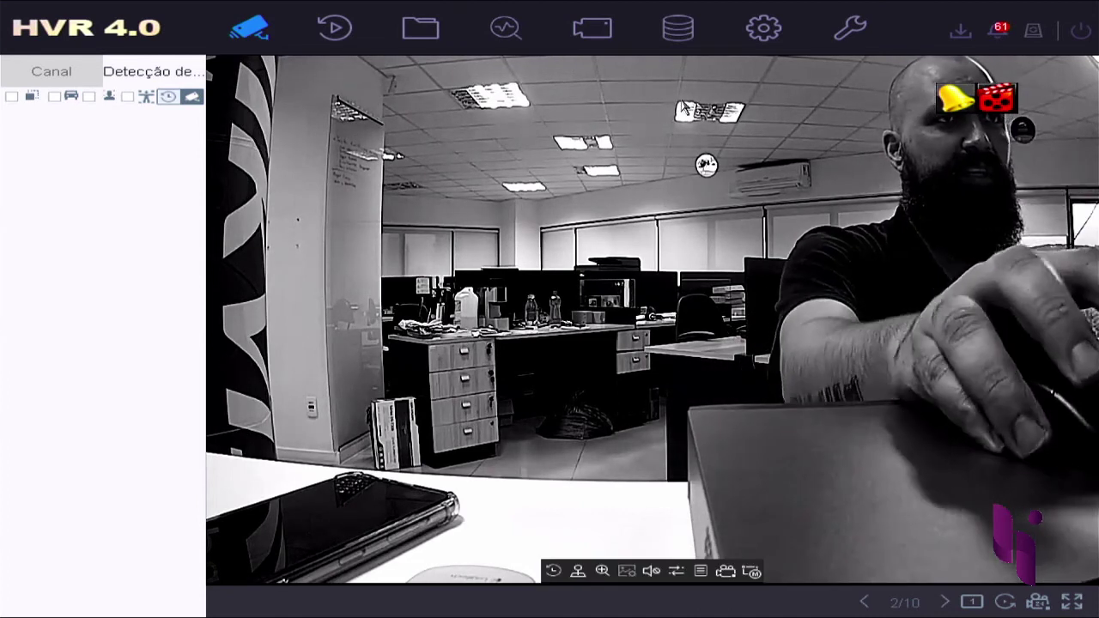
# Step: Check the motion detection settings of [D1] Camera 01 and return to live view
pyautogui.click(764, 27)
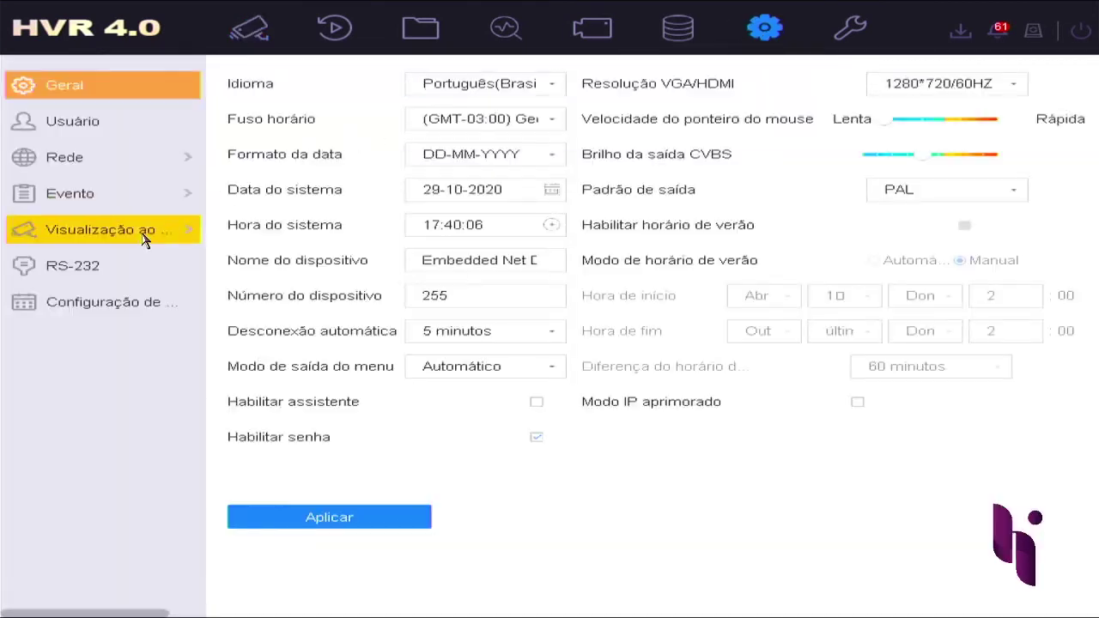
pyautogui.click(86, 197)
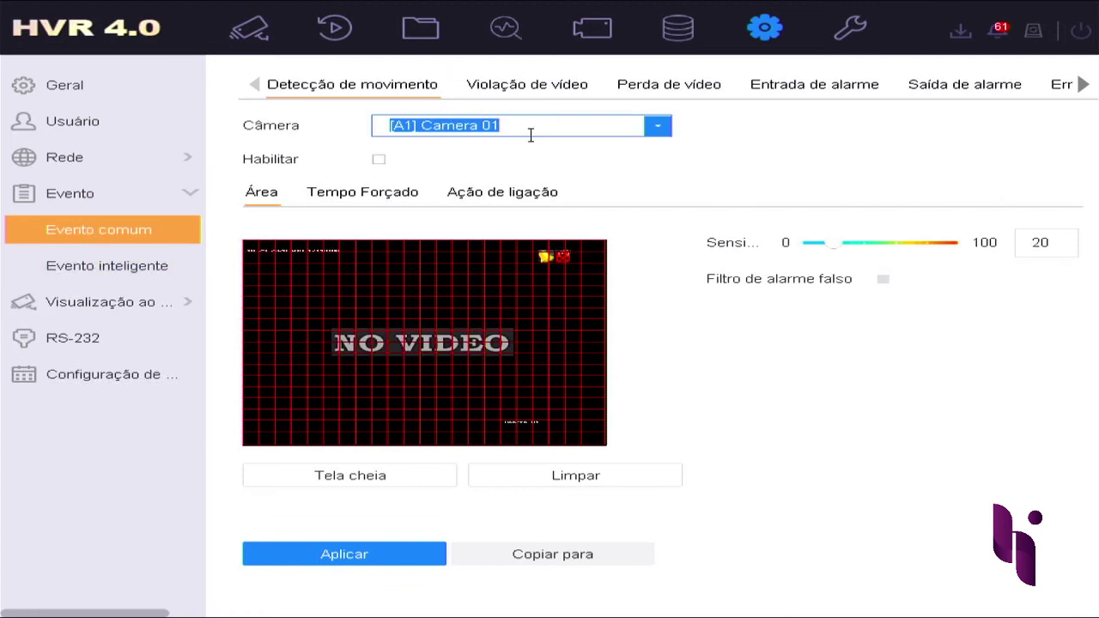
pyautogui.click(653, 134)
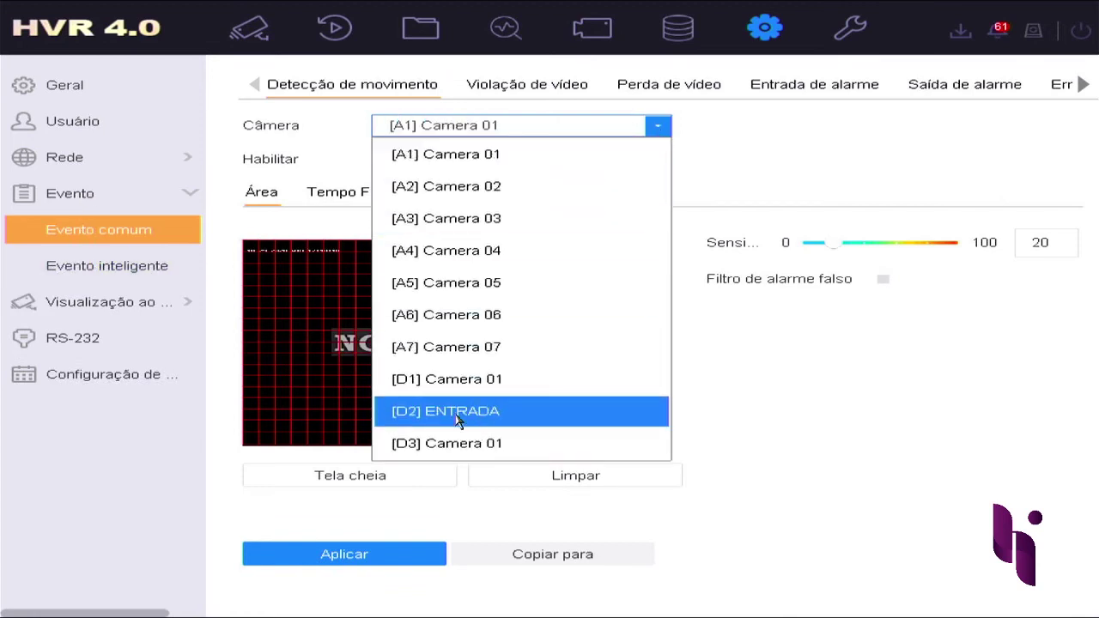
pyautogui.click(439, 381)
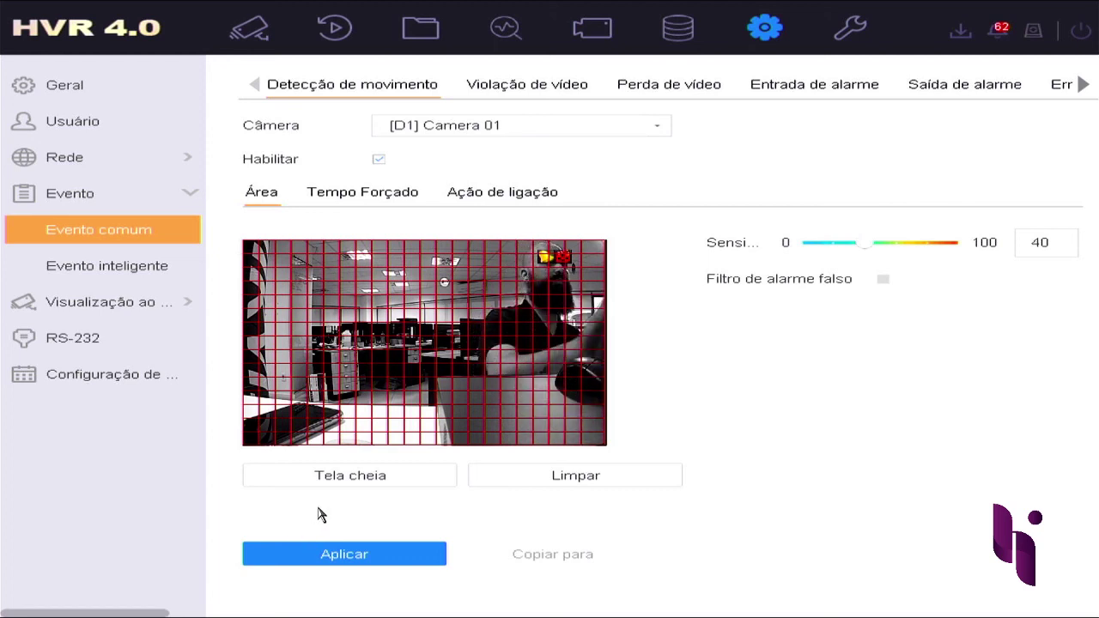
pyautogui.click(249, 28)
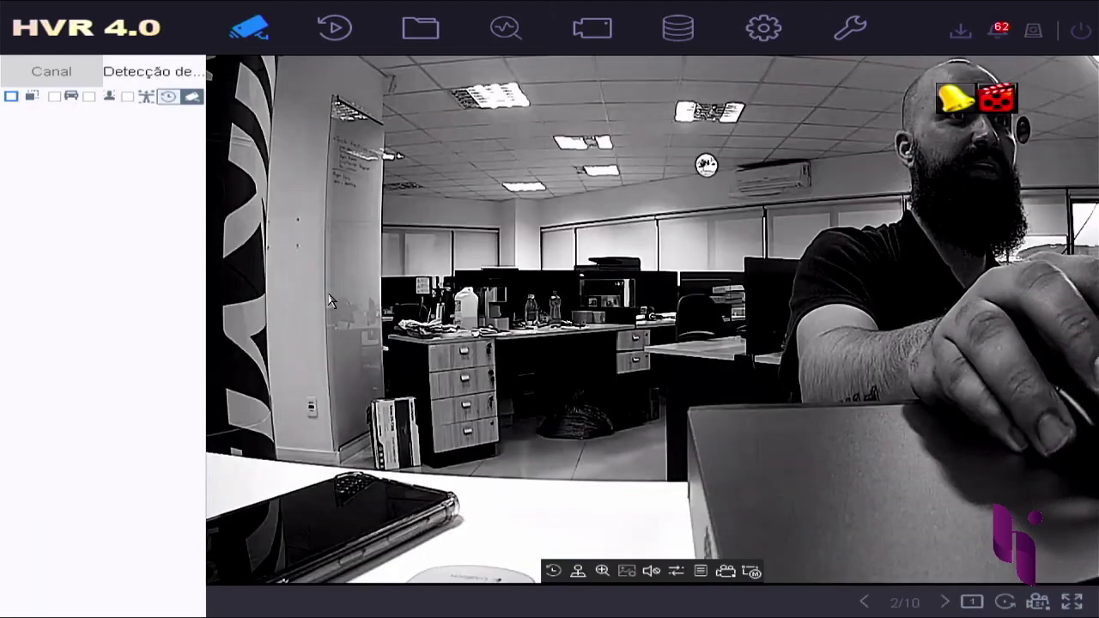